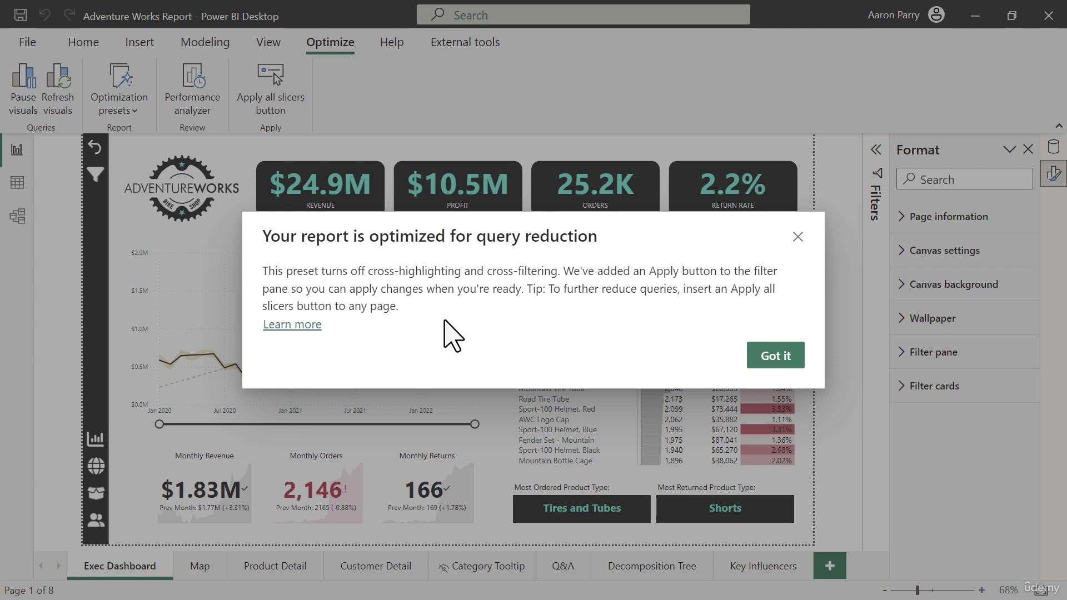
# Step: Dismiss the query reduction notice and test cross-filtering by selecting individual bars in the Orders by Category chart
pyautogui.click(774, 360)
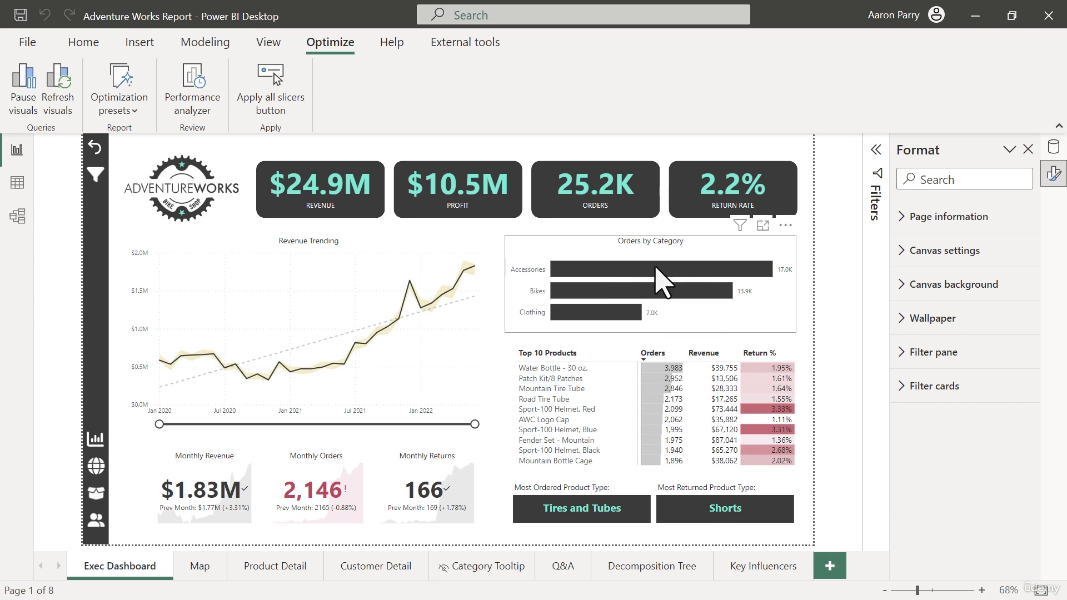
pyautogui.moveTo(642, 271)
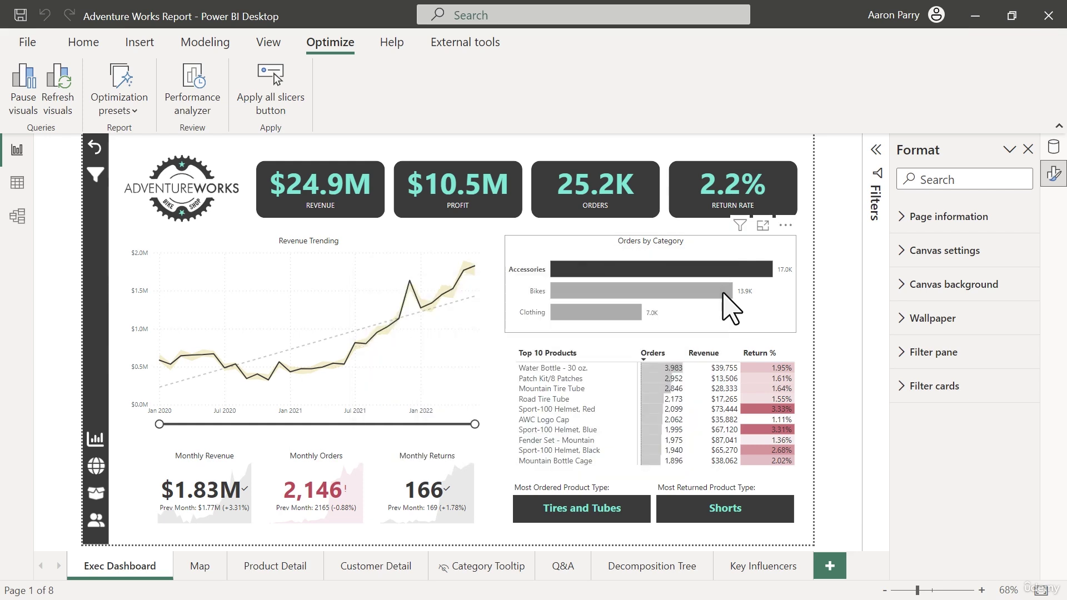
pyautogui.click(596, 293)
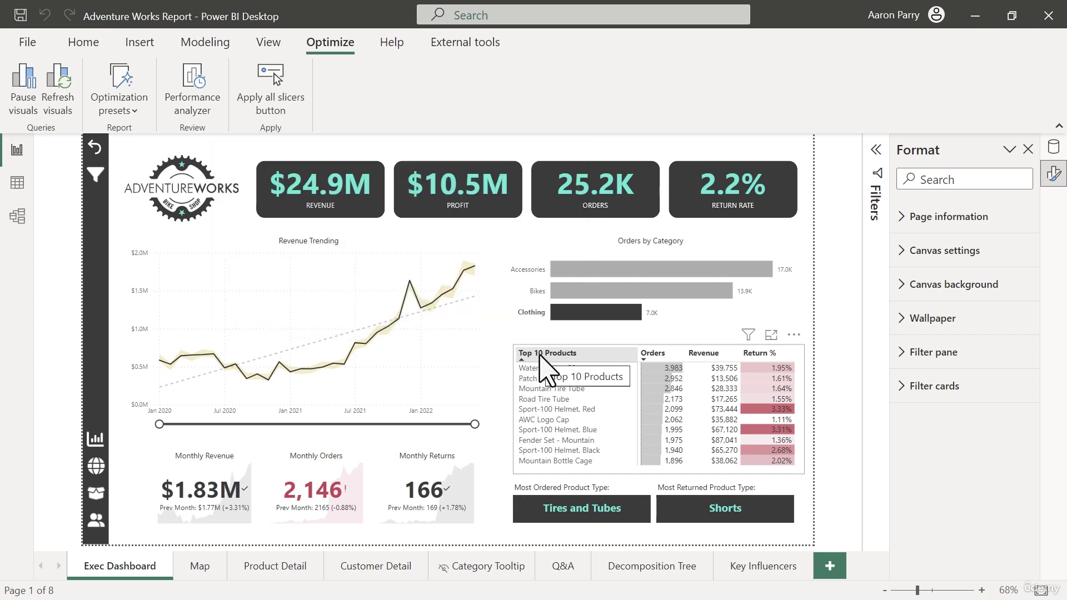
# Step: Test cross-filtering with a point near July 2021 in Revenue Trending and the Water Bottle - 30 oz. row in Top 10 Products
pyautogui.click(322, 370)
pyautogui.click(355, 340)
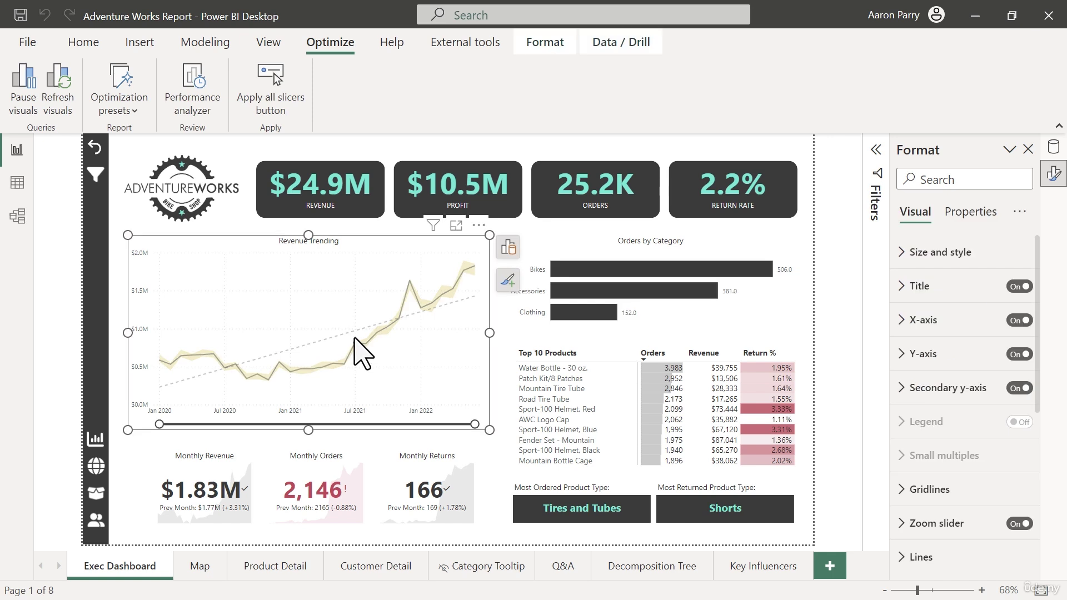
pyautogui.moveTo(355, 342)
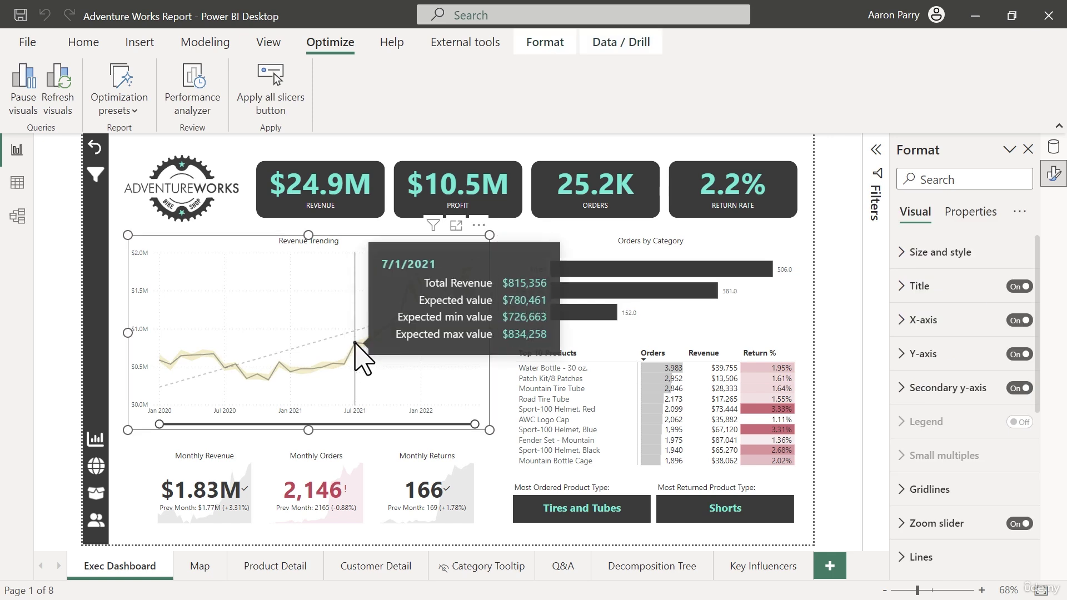
pyautogui.click(803, 342)
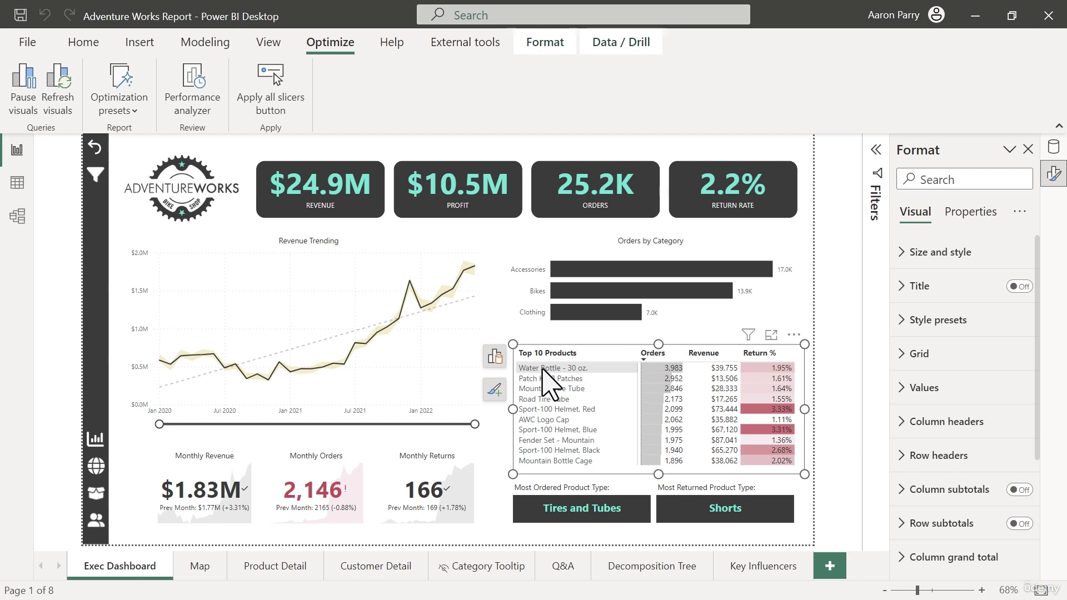
pyautogui.click(596, 368)
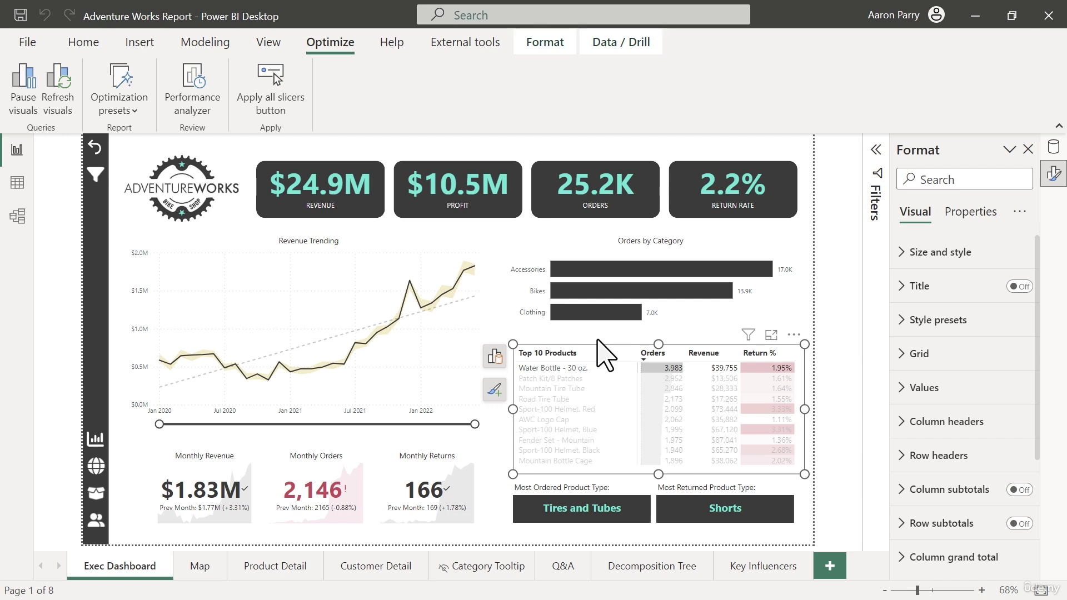
# Step: Expand the Filters pane and clear the Water Bottle row selection in the Top 10 Products table
pyautogui.click(876, 149)
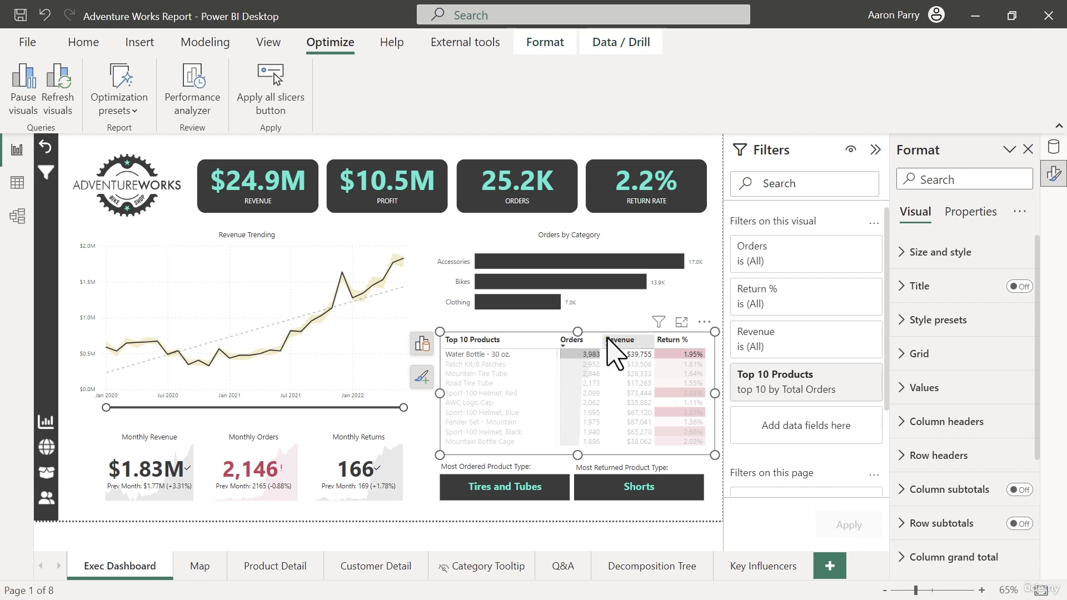
pyautogui.click(532, 324)
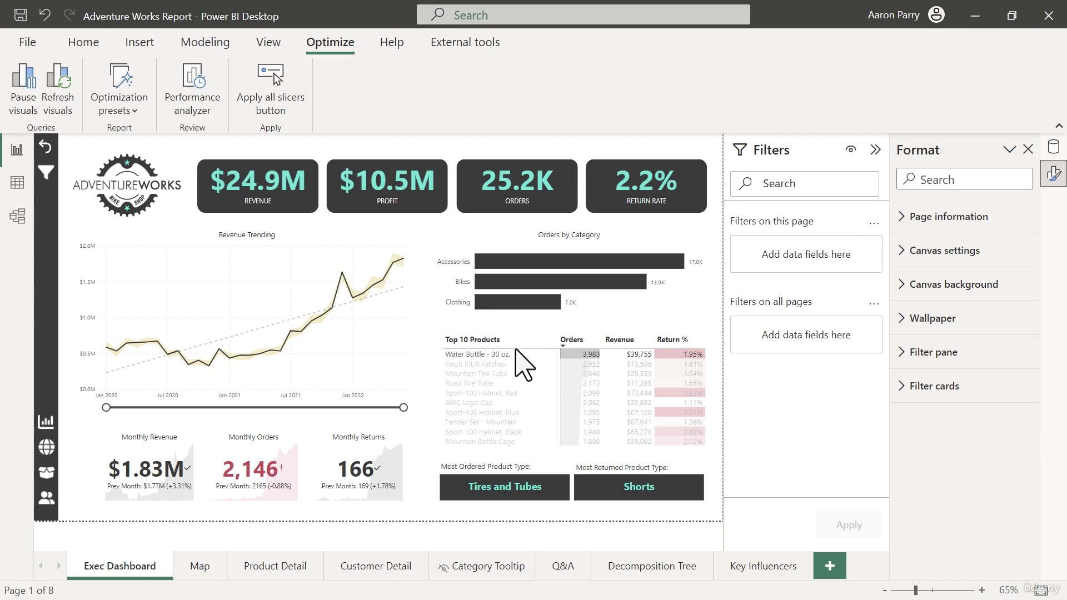
pyautogui.click(538, 353)
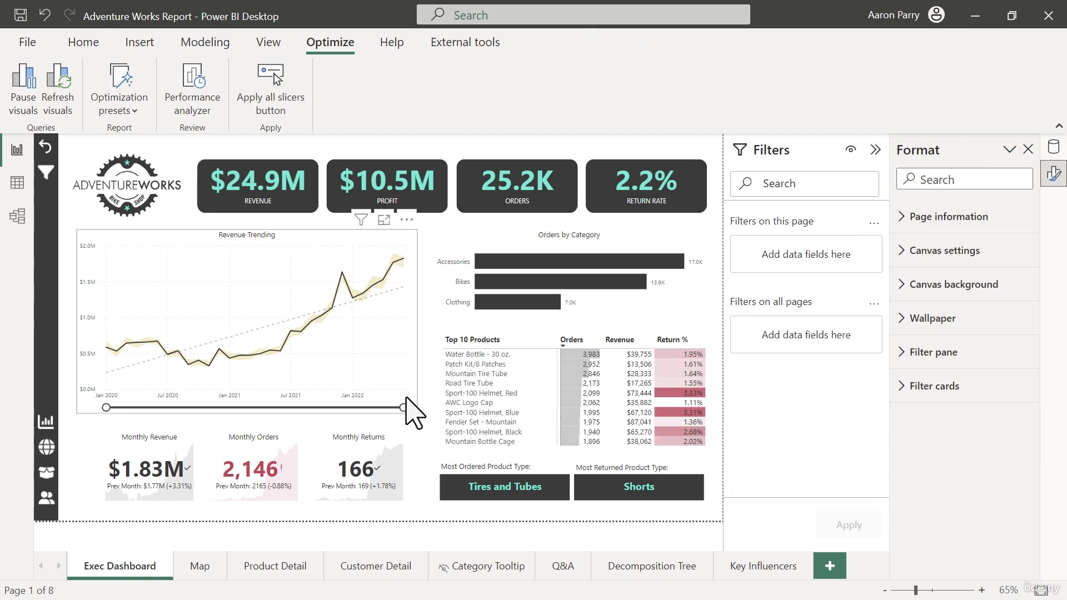
# Step: Filter the Revenue Trending chart to Total Revenue greater than 1000000 and apply the filter
pyautogui.click(415, 383)
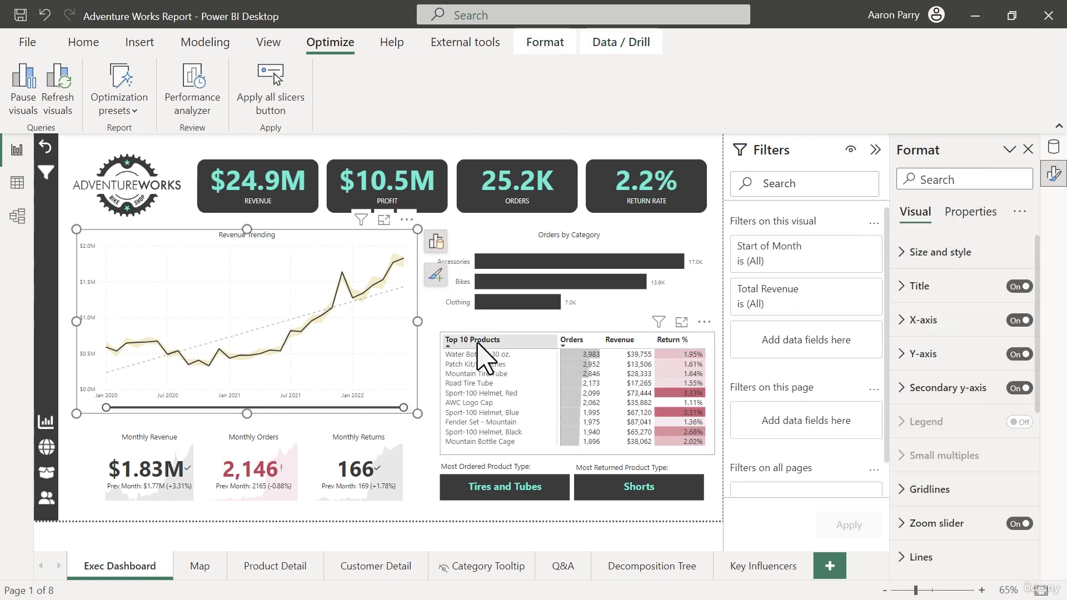
pyautogui.click(853, 288)
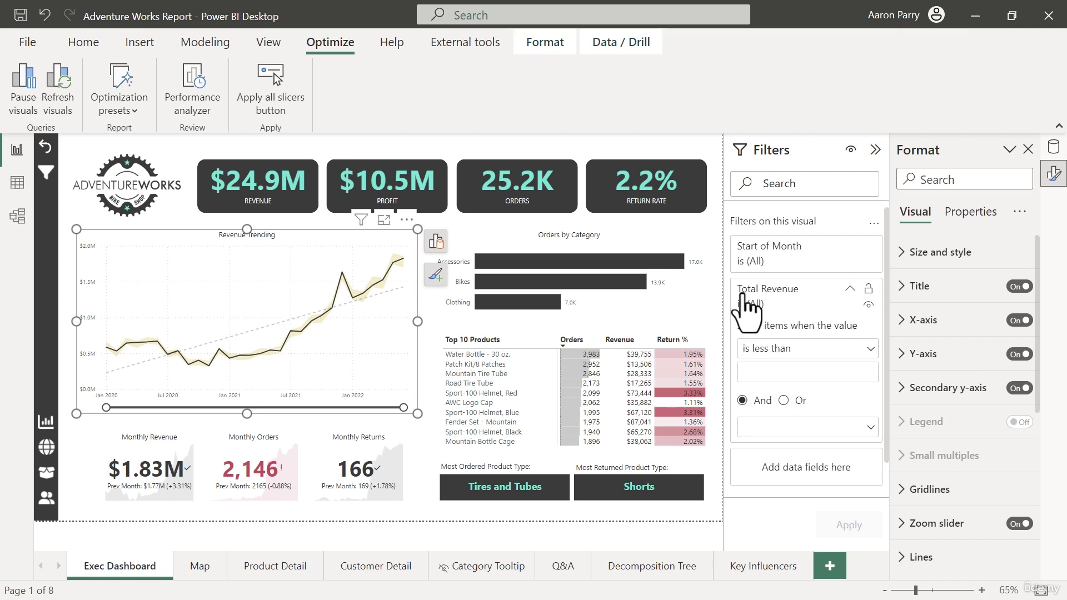
pyautogui.click(869, 349)
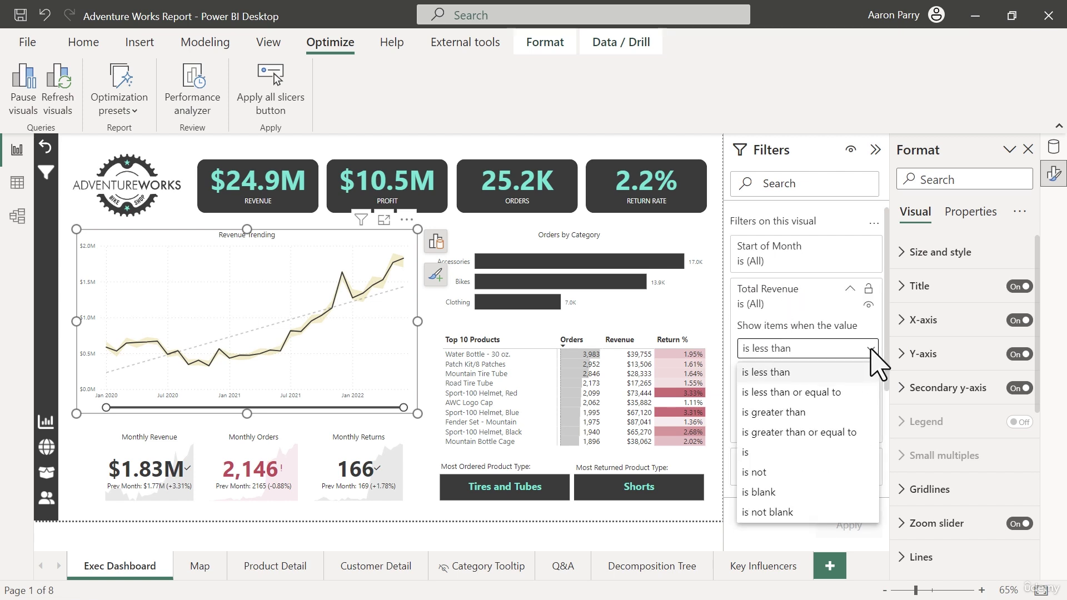
pyautogui.click(786, 412)
pyautogui.click(780, 372)
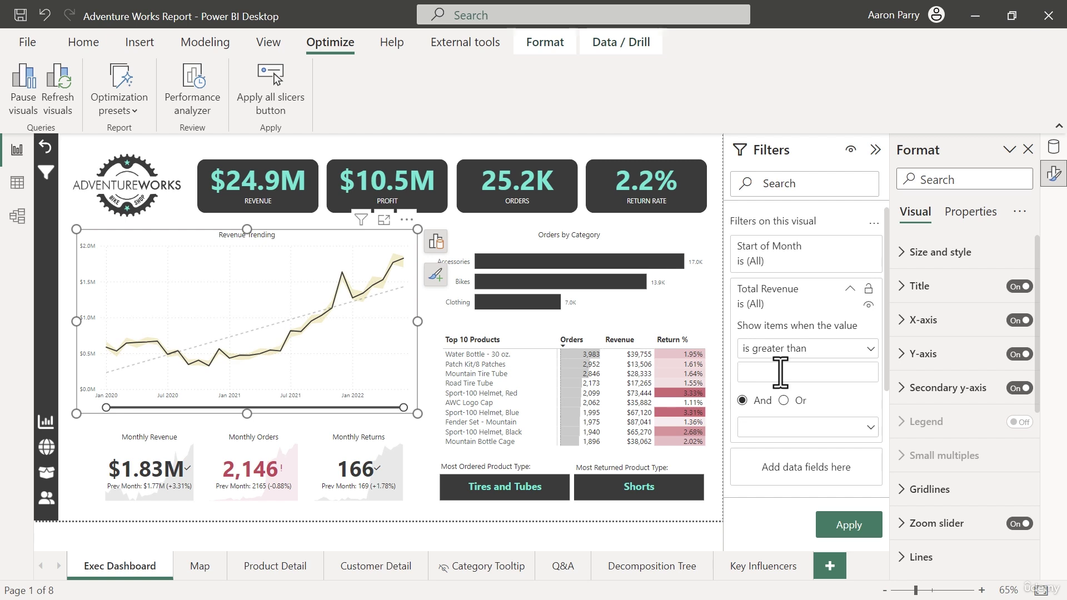
pyautogui.write('1000000')
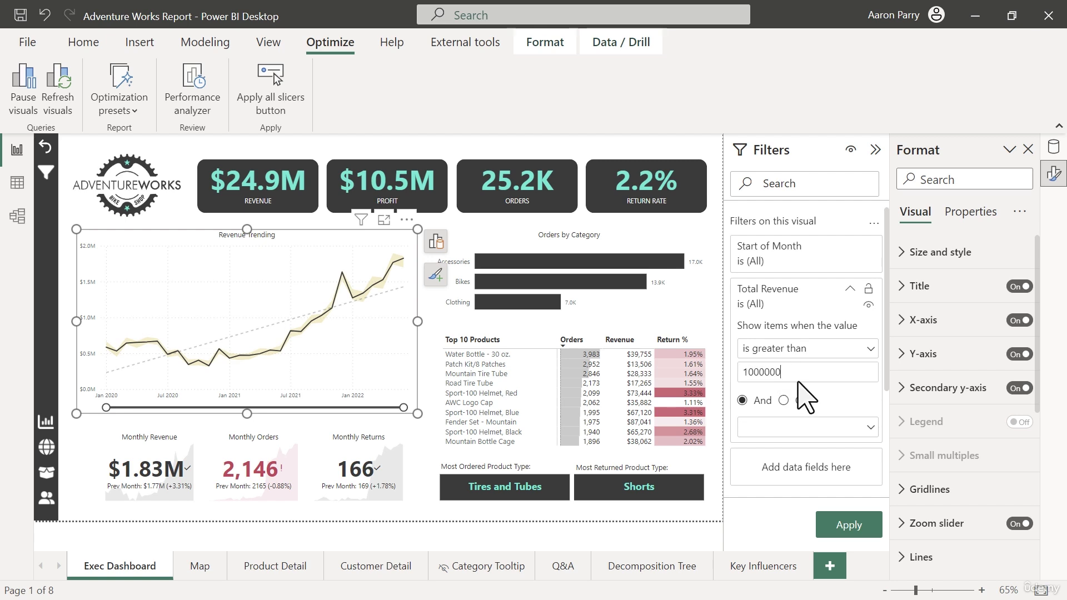
pyautogui.click(848, 525)
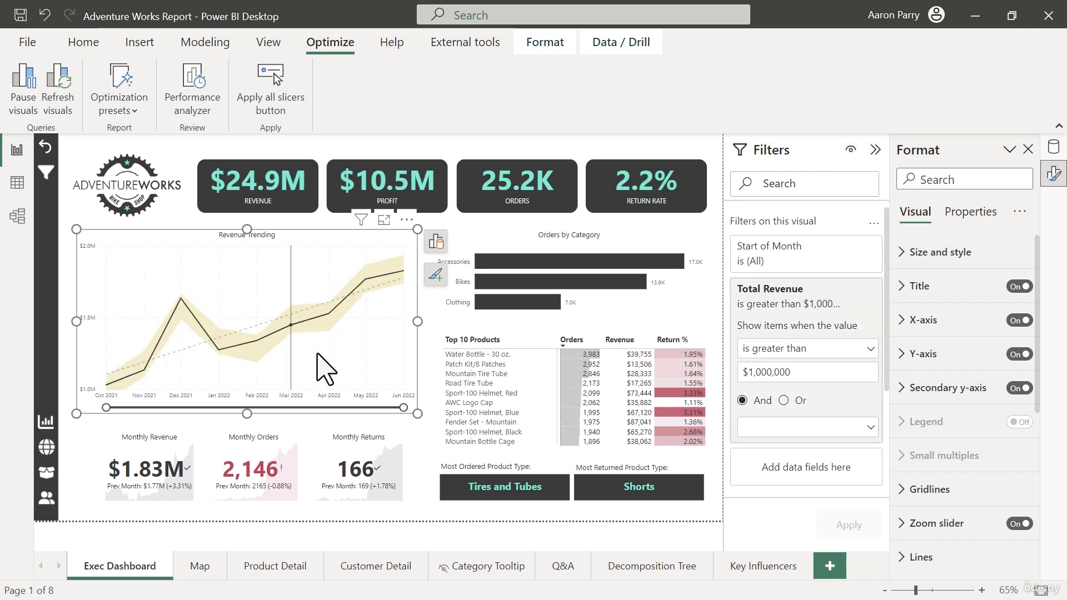
# Step: Remove the threshold value from the Revenue Trending chart's Total Revenue filter and apply the change
pyautogui.doubleClick(809, 371)
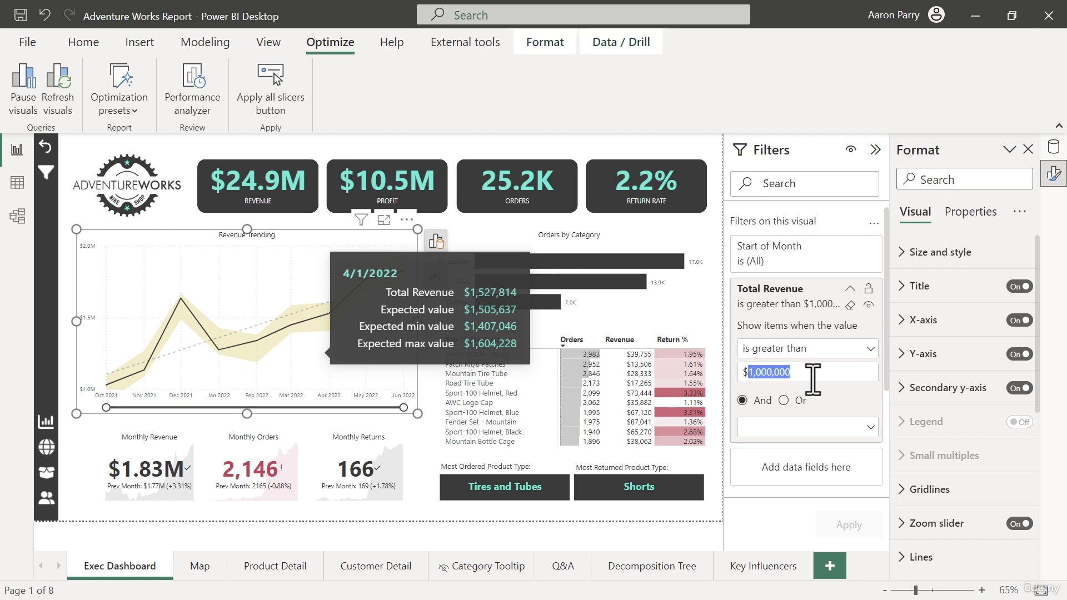
pyautogui.press('BackSpace')
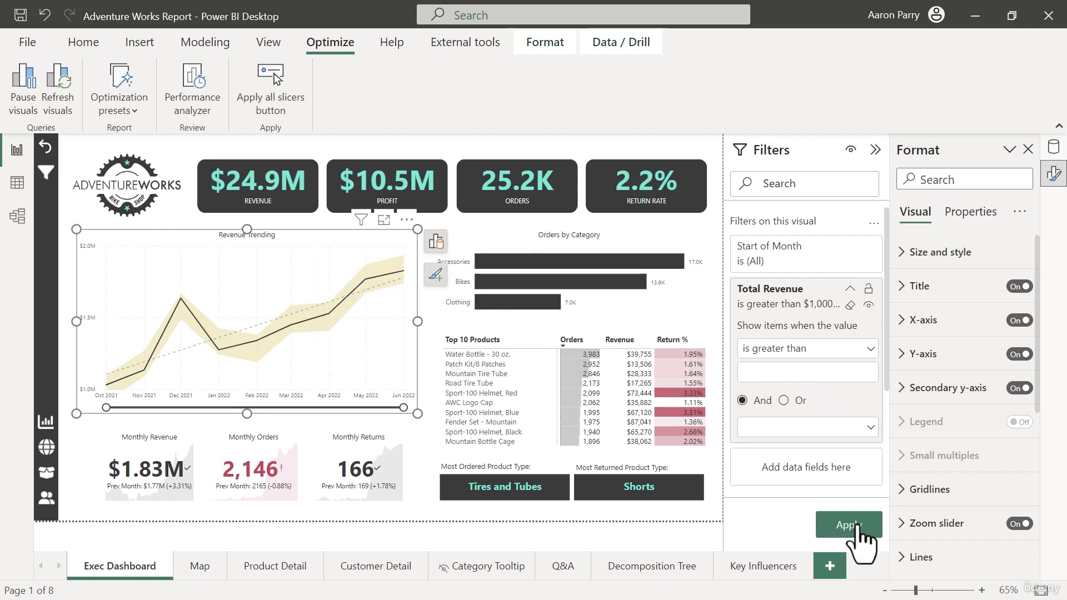
pyautogui.click(859, 527)
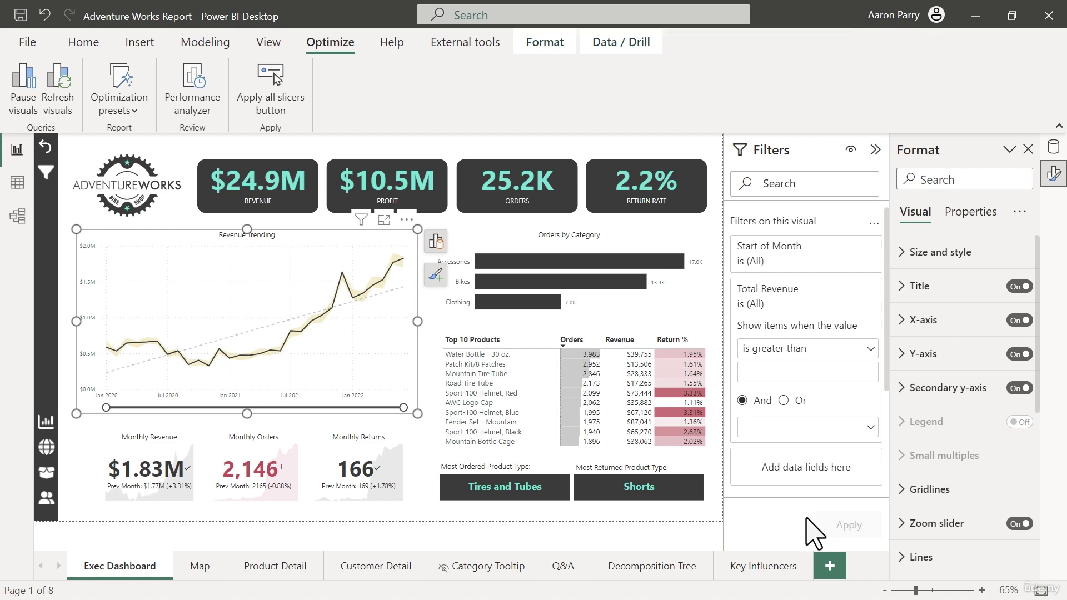
# Step: Switch the report's optimization preset to Interactivity and dismiss the notice
pyautogui.click(143, 118)
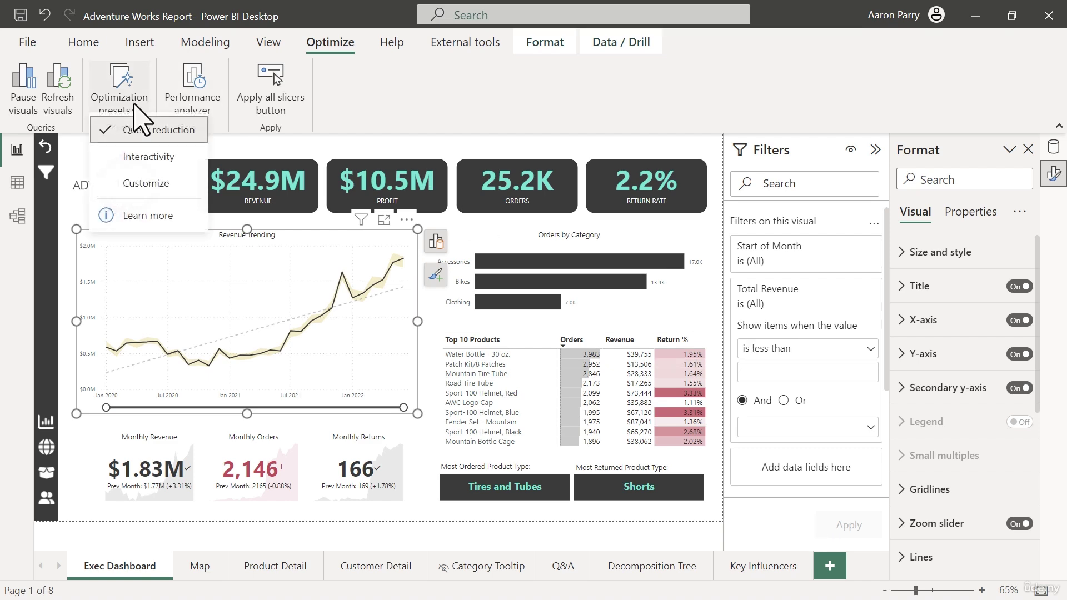
pyautogui.click(122, 162)
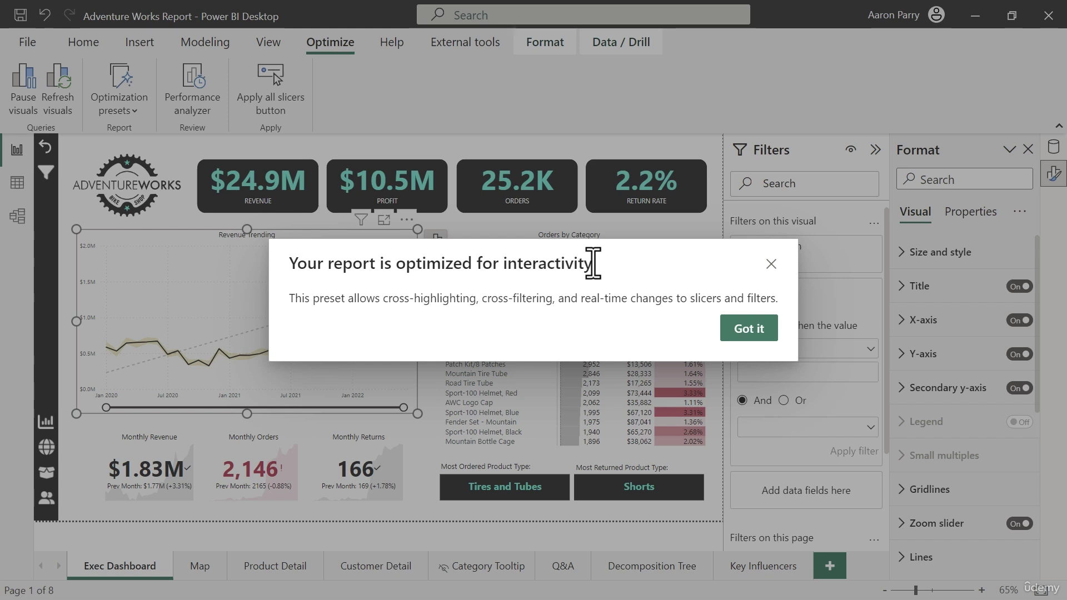
pyautogui.click(760, 332)
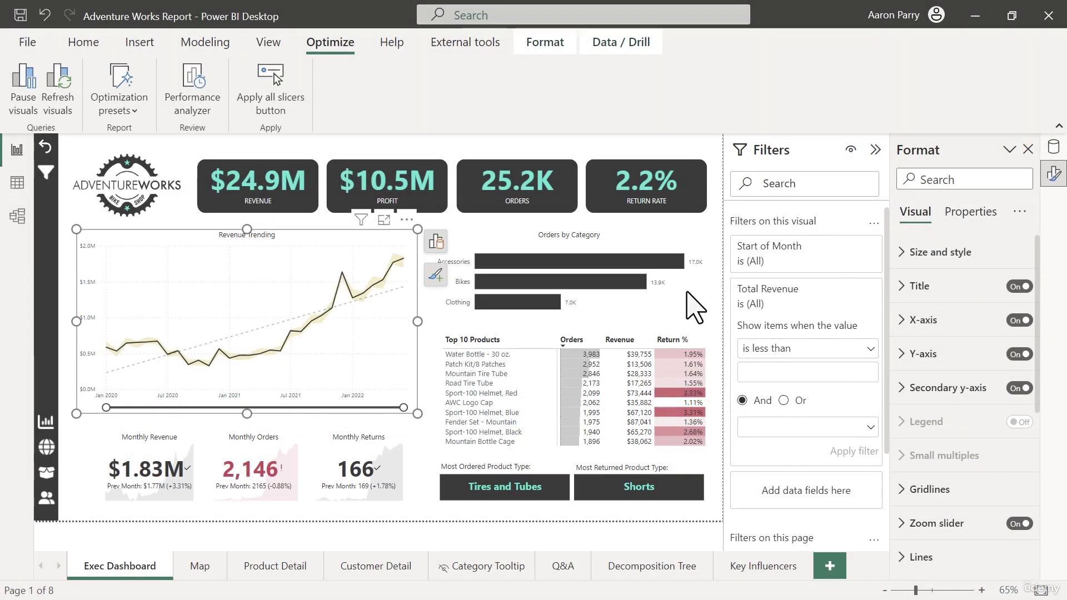
# Step: Test cross-filtering with the Accessories bar in Orders by Category and the December 2021 point in Revenue Trending
pyautogui.click(653, 261)
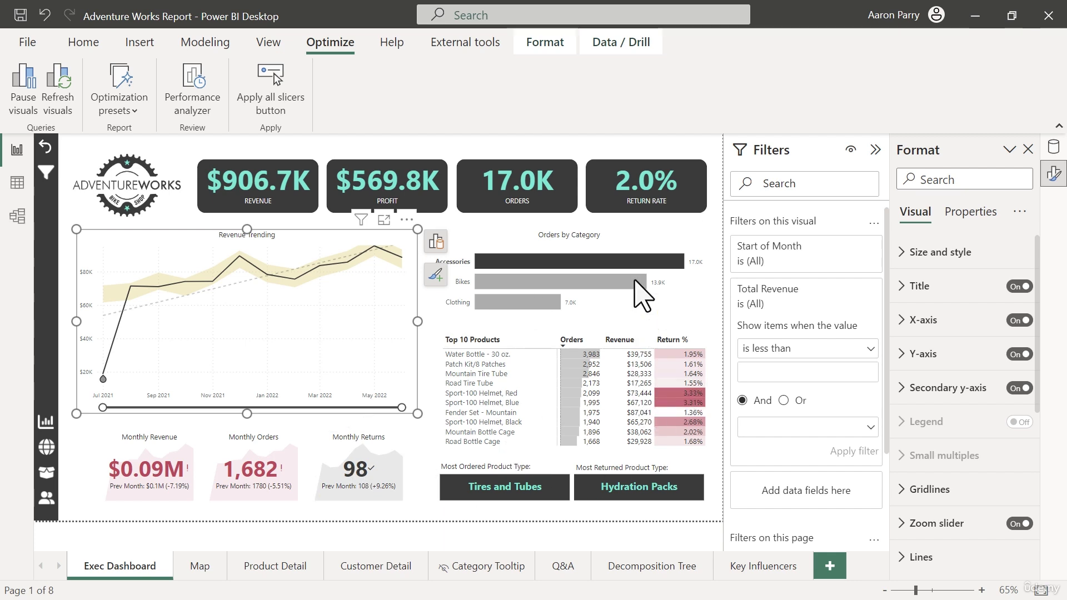
pyautogui.click(239, 267)
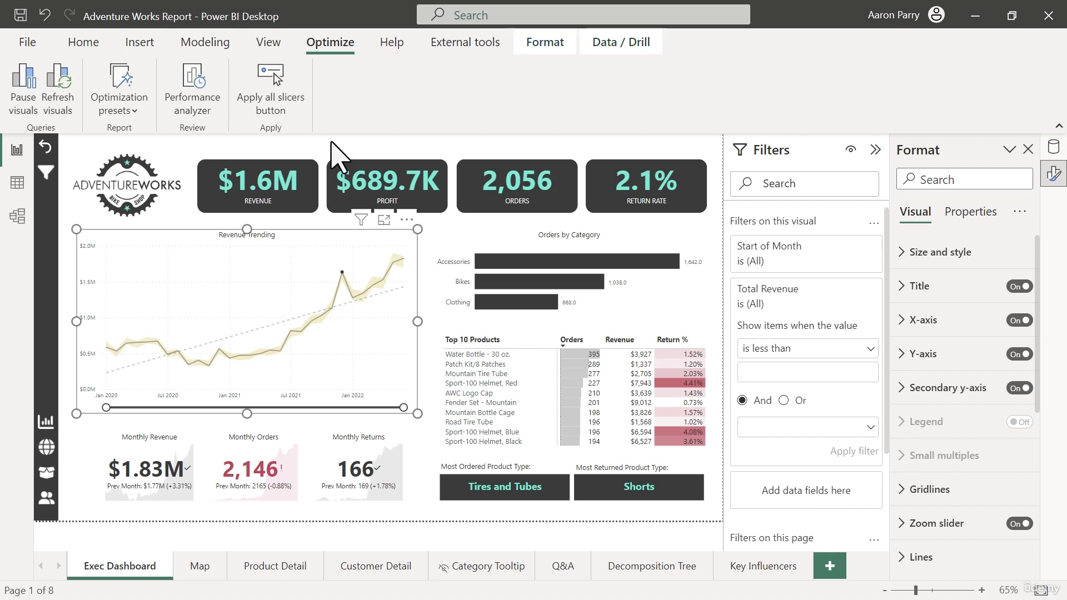
# Step: Open the Customize optimization preset, review the current file's Query reduction options, and accept them as they are
pyautogui.click(133, 112)
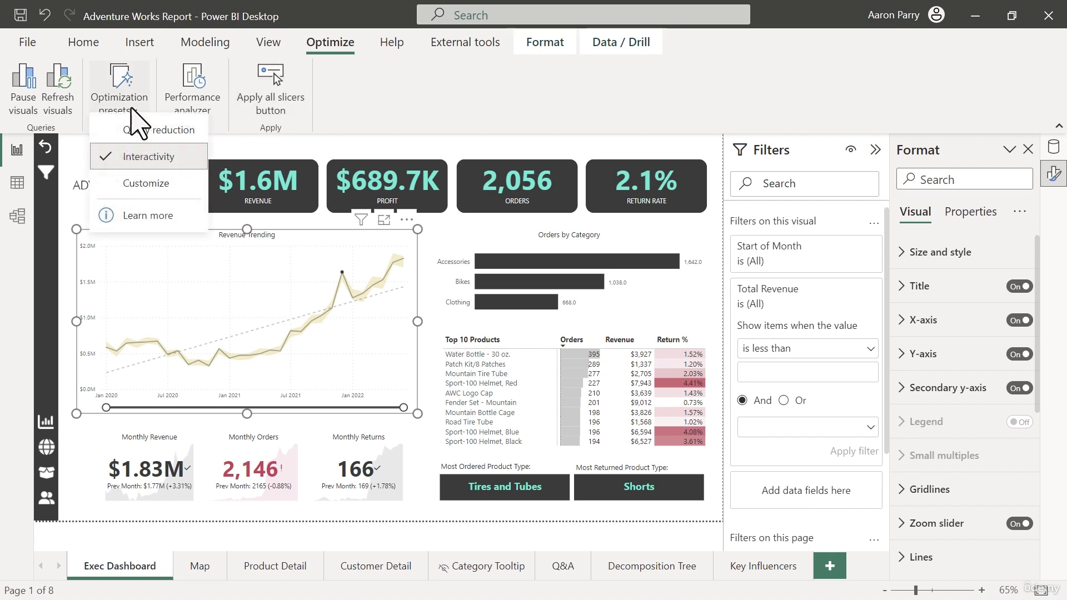
pyautogui.click(143, 193)
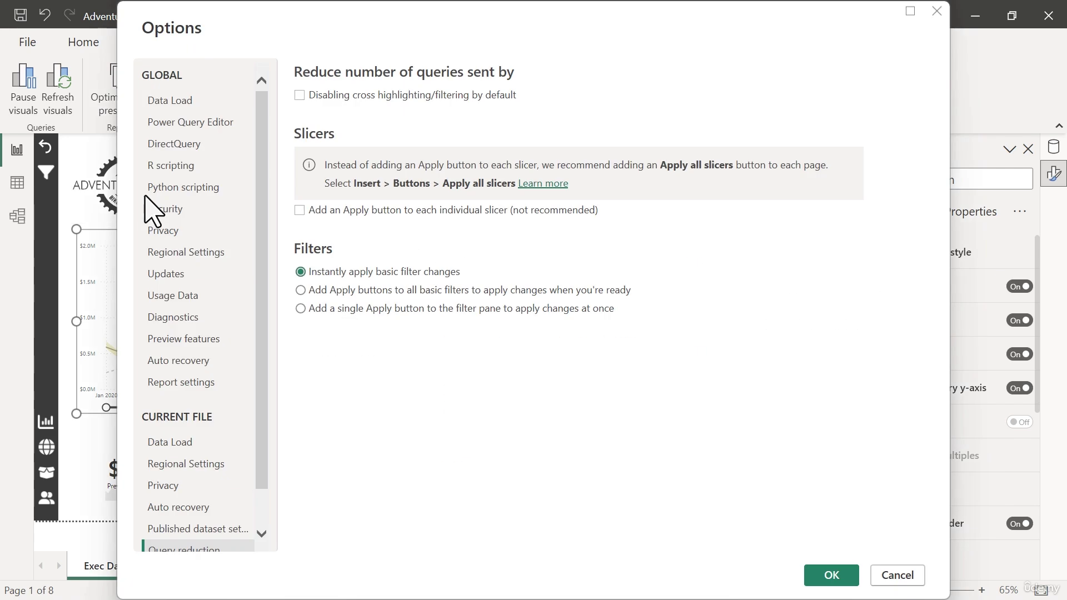
pyautogui.scroll(-1, 200, 195)
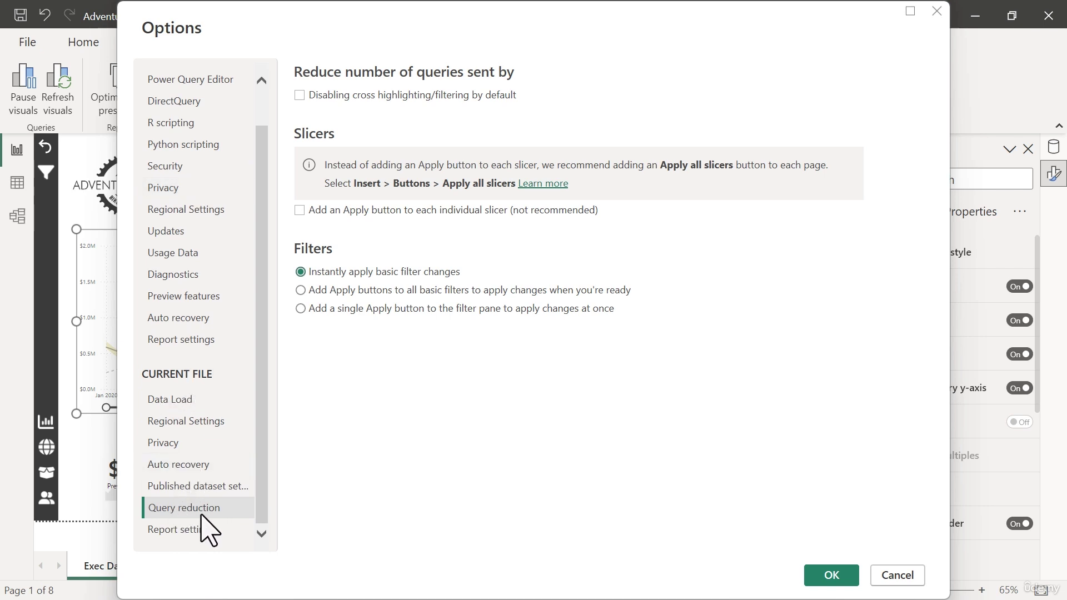
pyautogui.scroll(2, 221, 356)
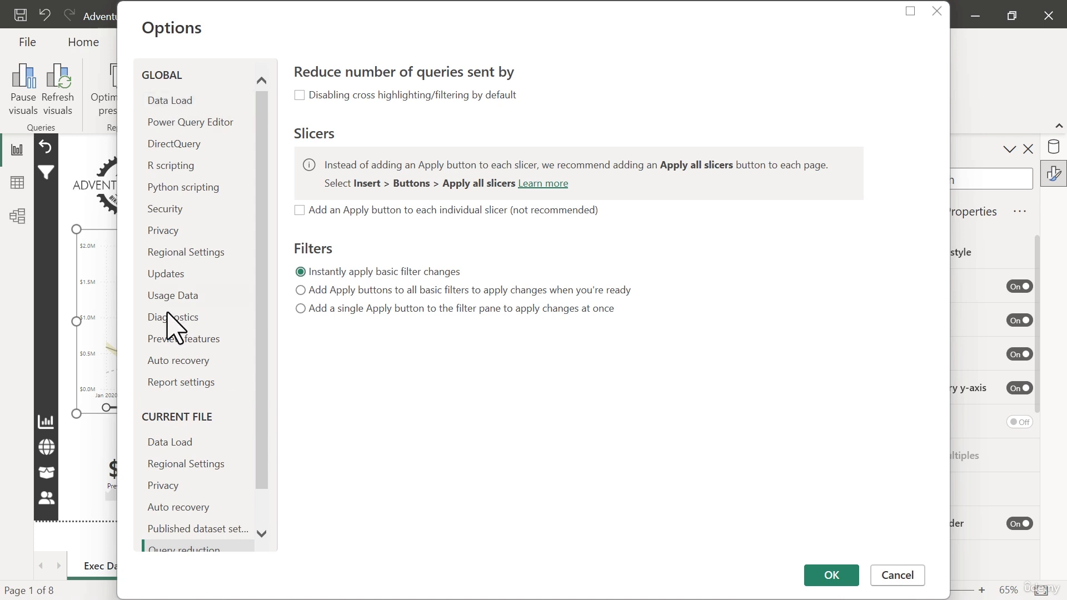
pyautogui.scroll(-1, 214, 388)
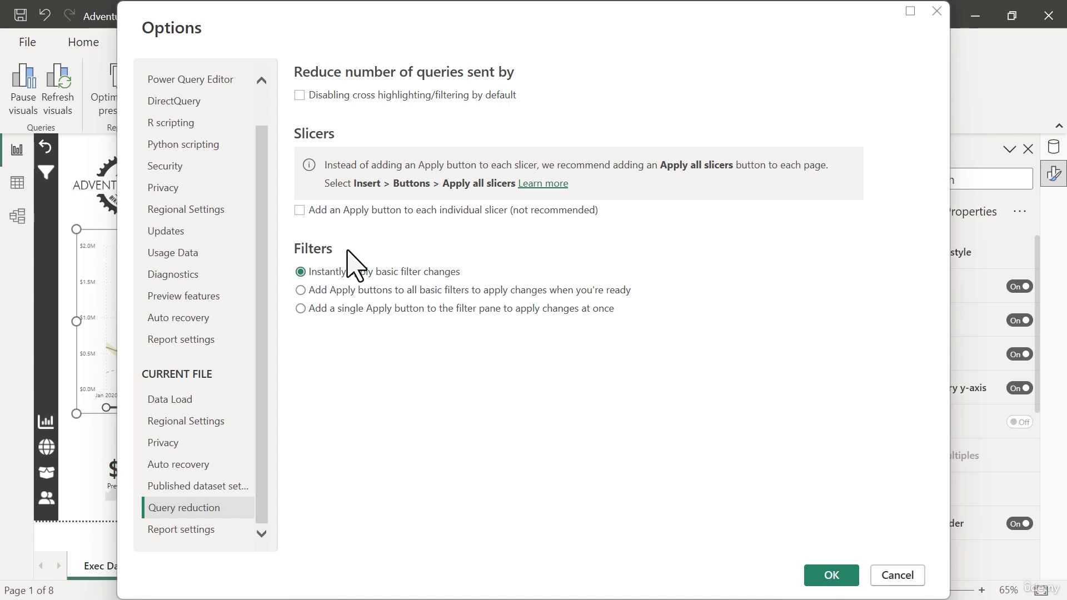
pyautogui.click(830, 574)
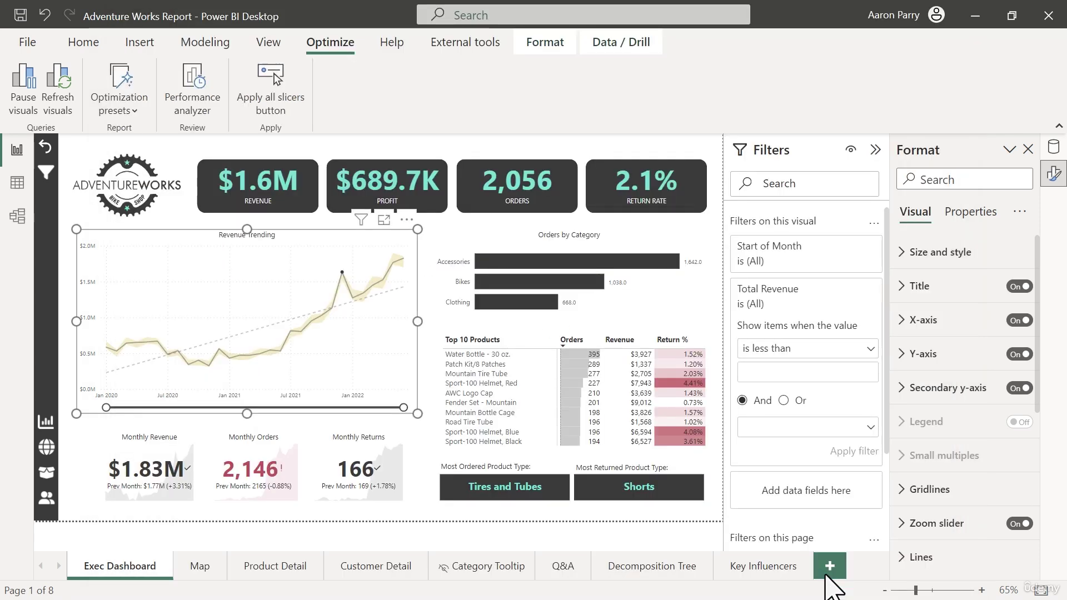
# Step: Reapply the Interactivity optimization preset to the report
pyautogui.click(136, 114)
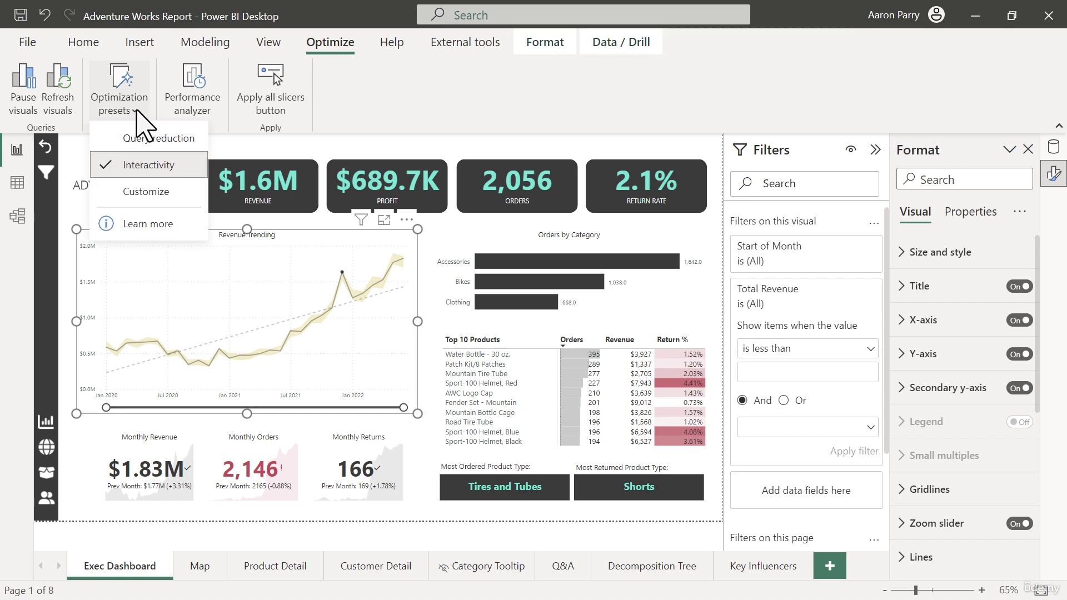
pyautogui.click(151, 169)
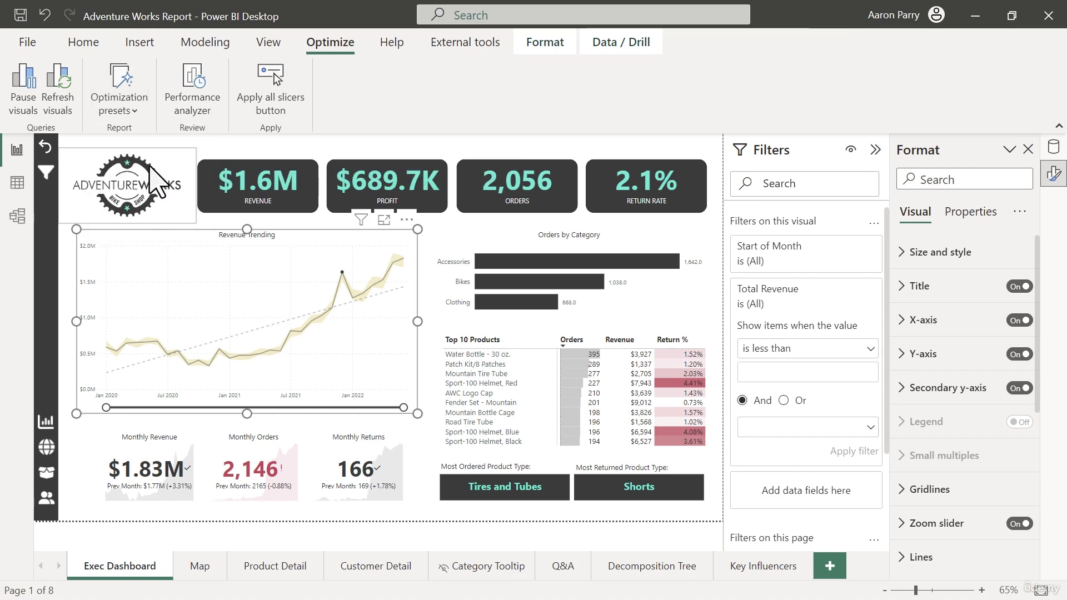
pyautogui.click(749, 329)
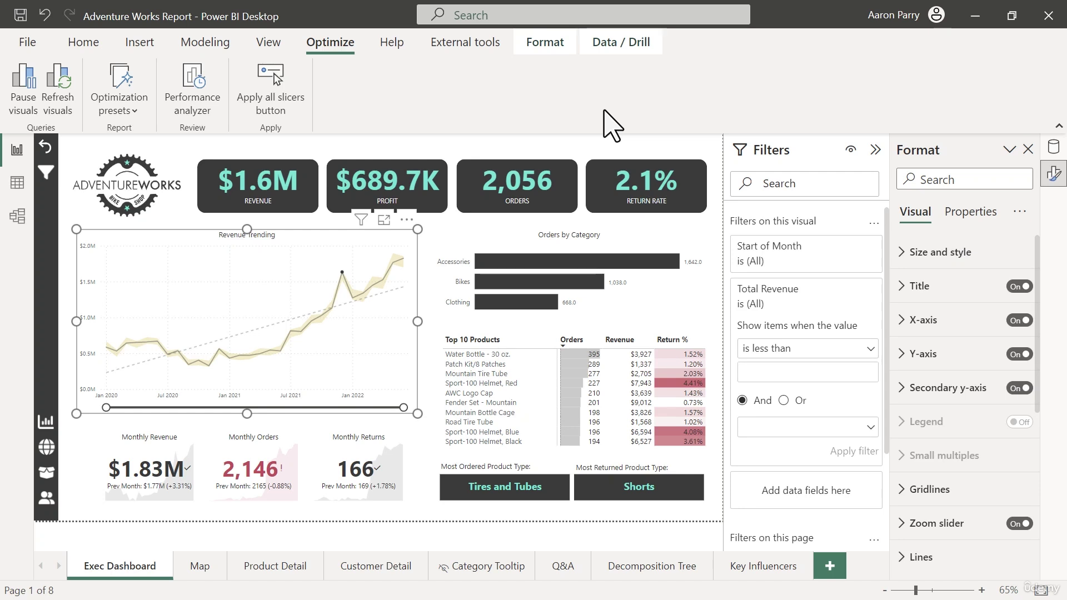